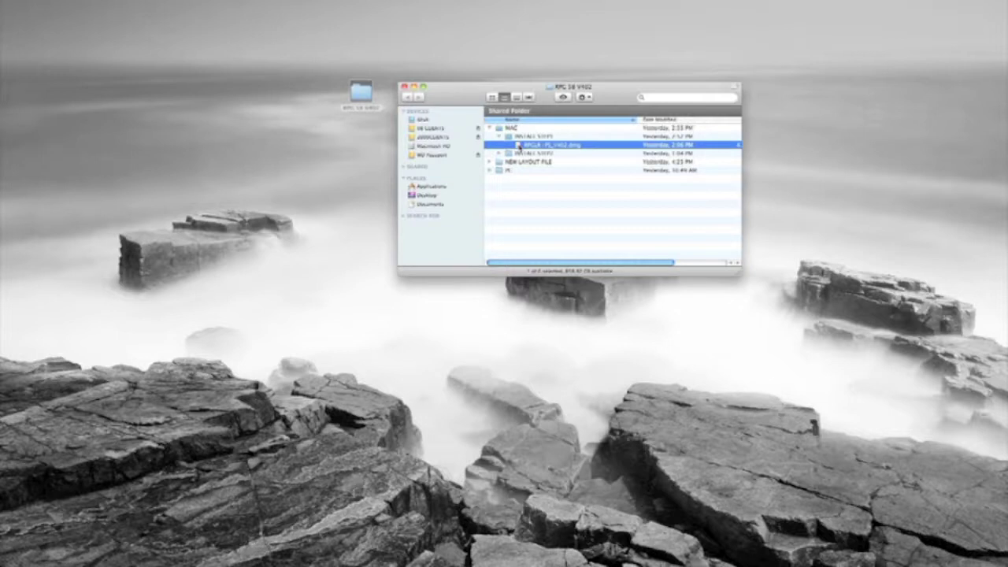
Step: Open the RPG LR+PS V402 disk image in the MAC INSTALL STEP1 folder and launch the installer it contains
double_click(517, 147)
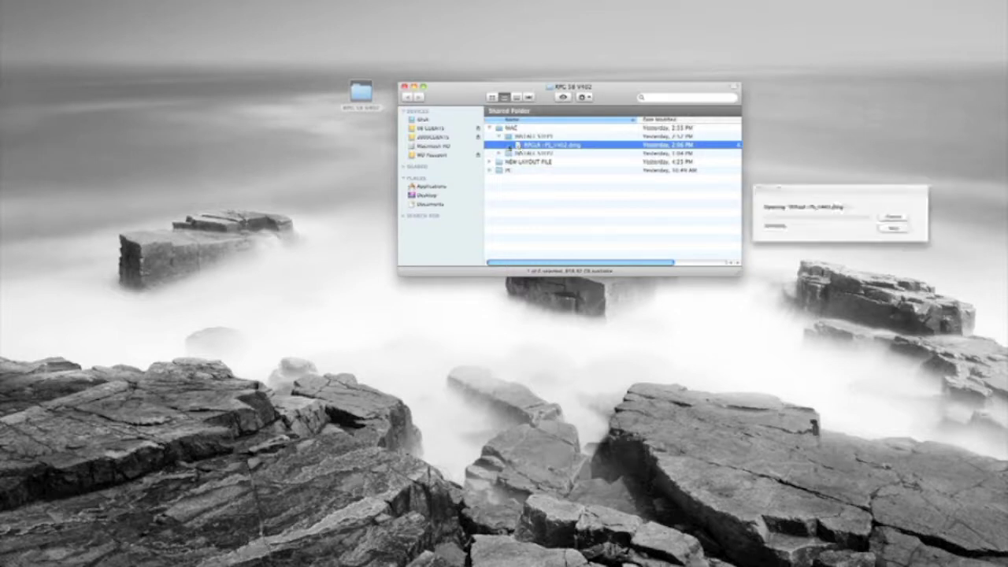
left_click_drag(462, 97, 484, 185)
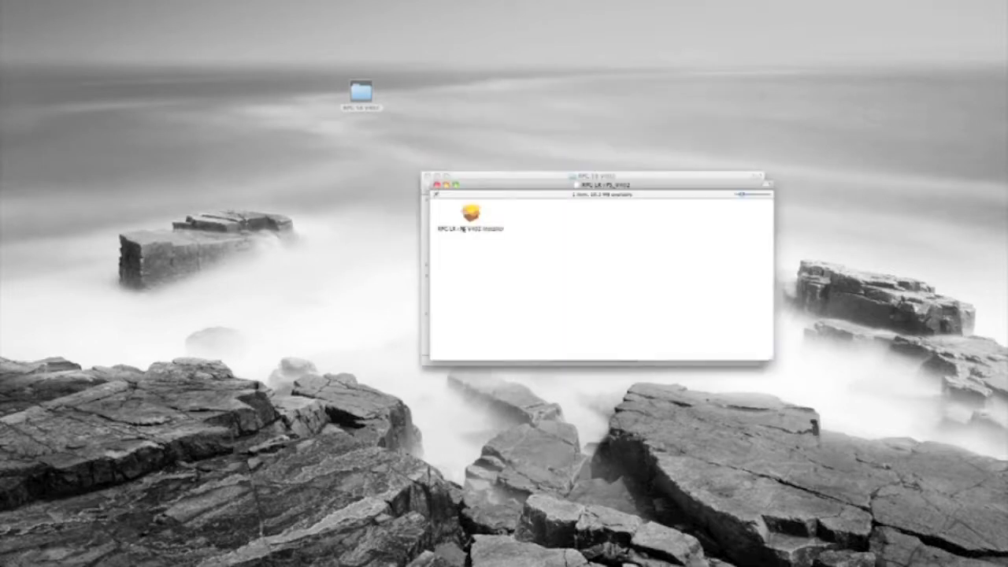
left_click_drag(483, 187, 331, 147)
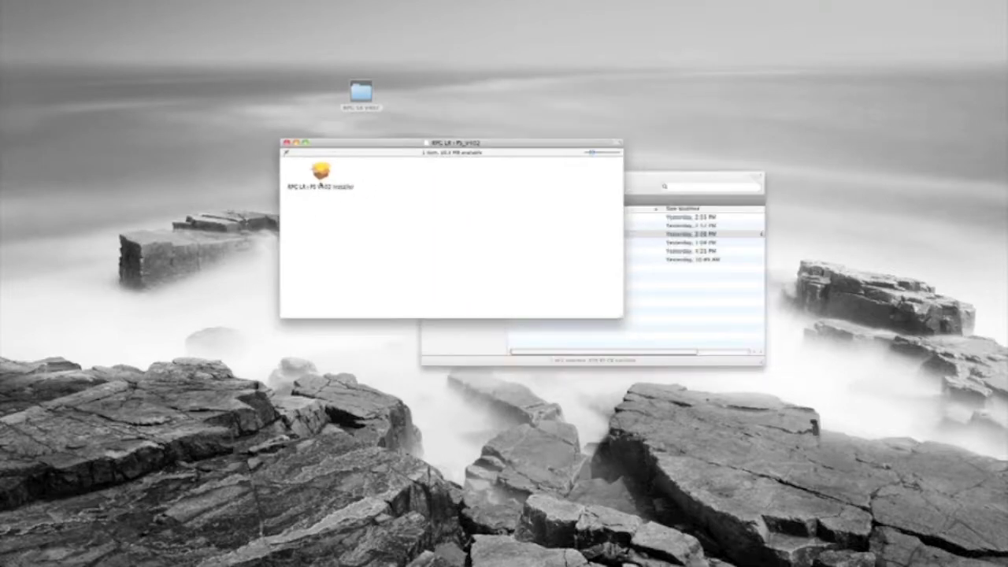
left_click(323, 175)
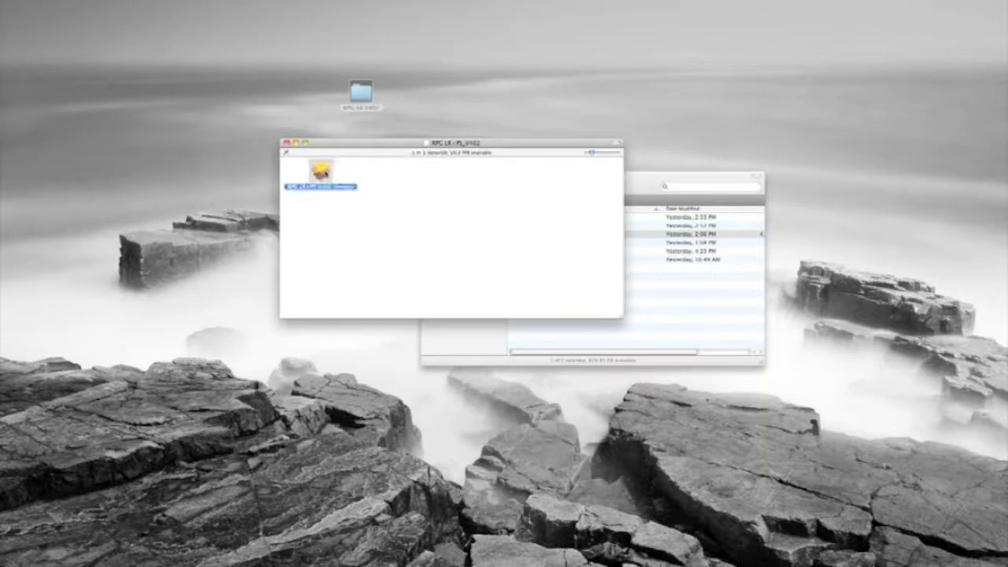
double_click(322, 175)
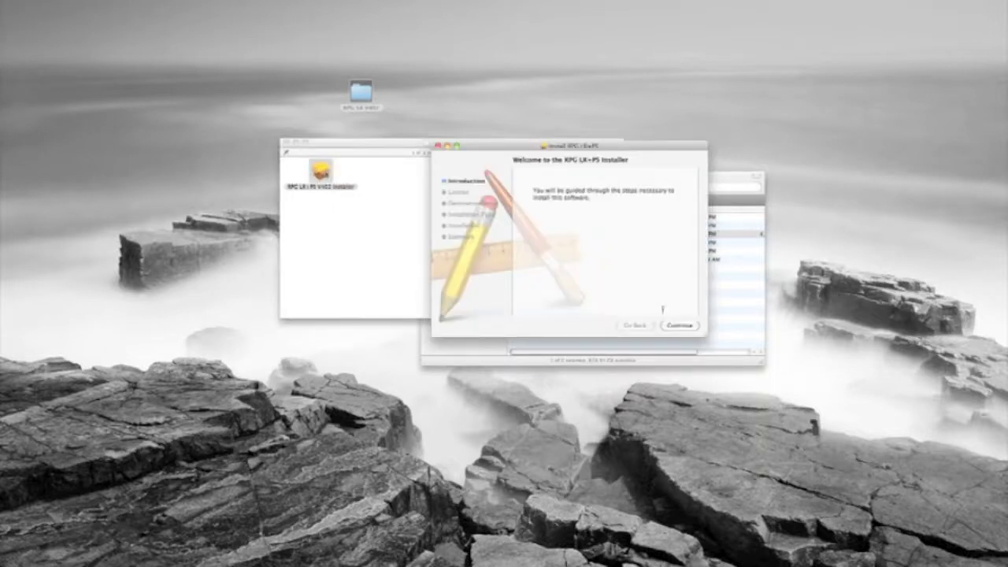
Step: Install RPG LR+PS with the standard installation on Macintosh HD, agreeing to the license, and close the installer and disk image windows
left_click(682, 326)
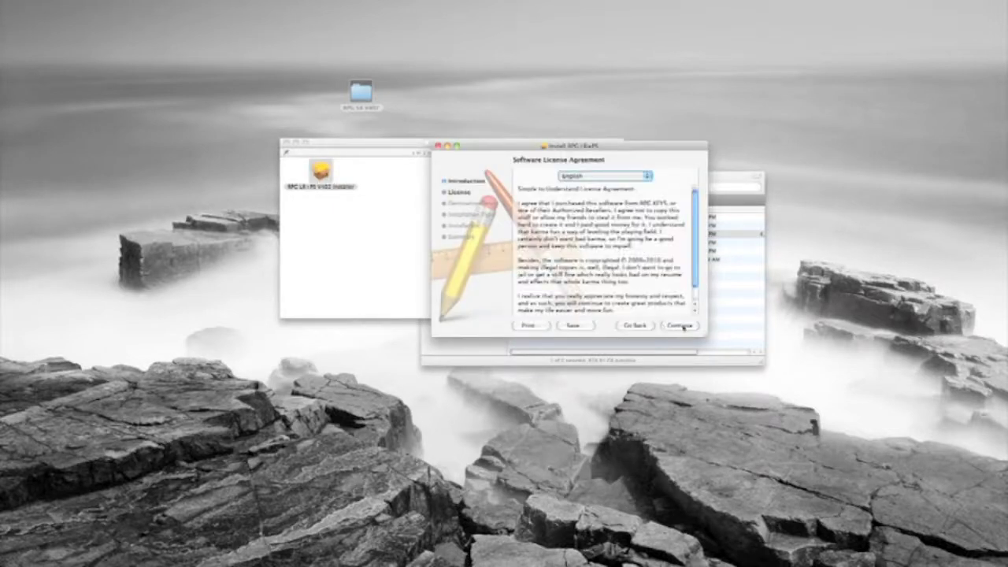
left_click(681, 326)
left_click(652, 219)
left_click(678, 325)
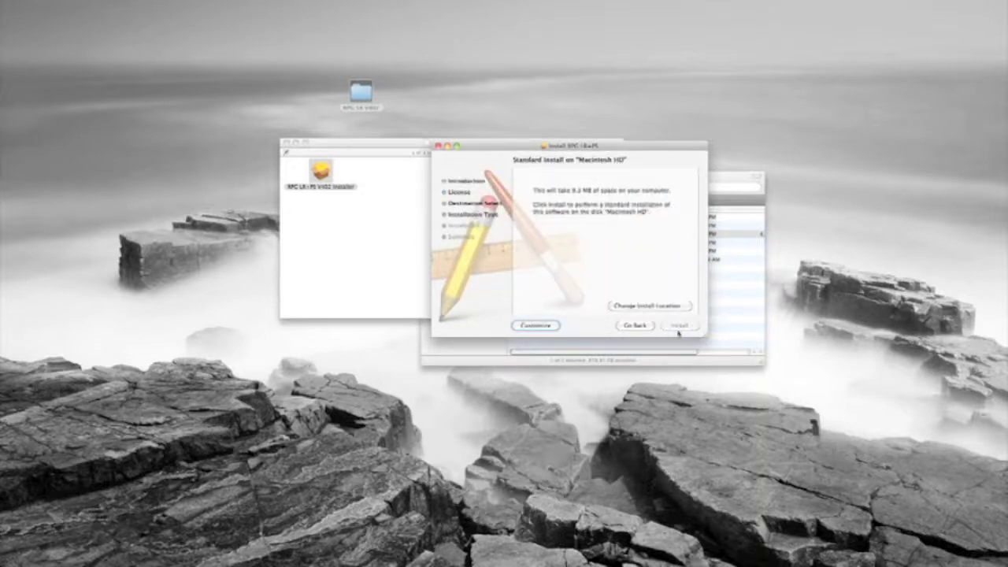
left_click(646, 200)
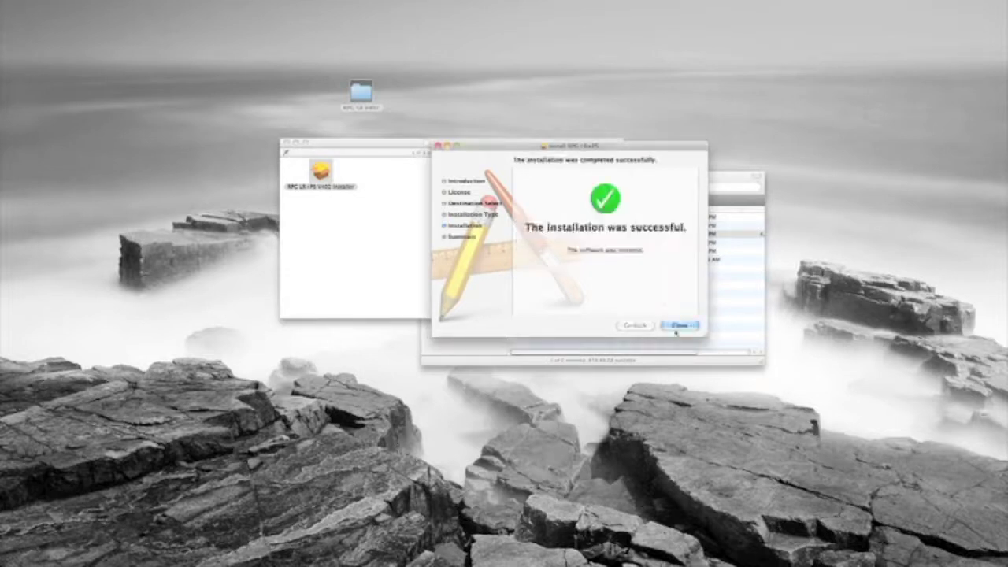
left_click(677, 326)
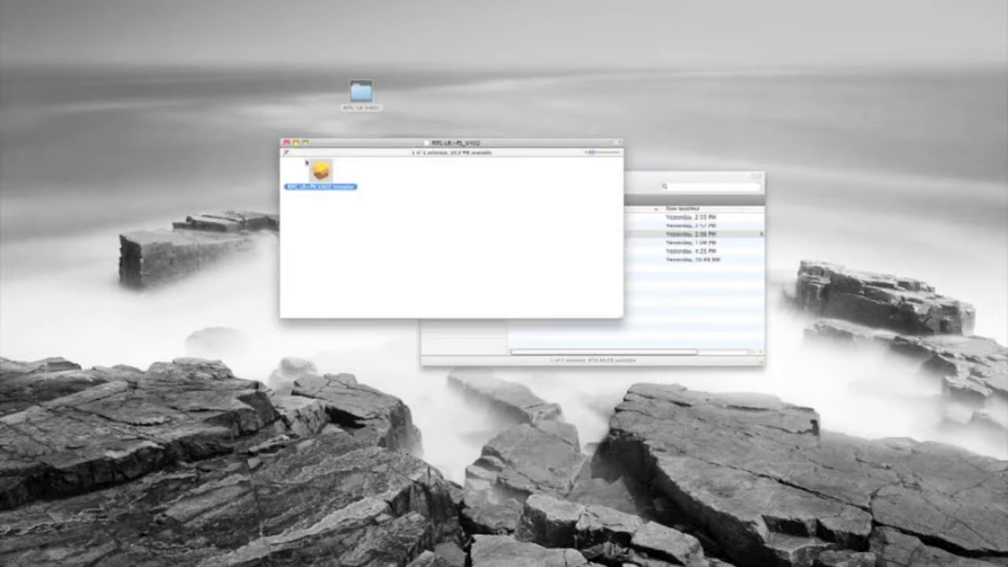
left_click(287, 143)
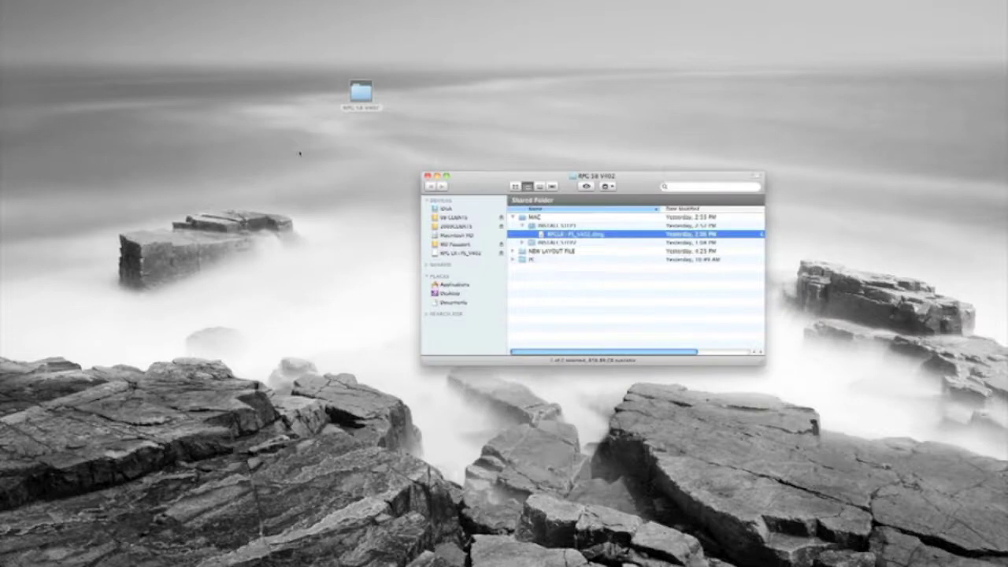
Step: Open the RPG LR+PS V402 folder in Applications and add the RPG LR+PS application to the Dock
left_click(457, 285)
left_click_drag(473, 189, 189, 1)
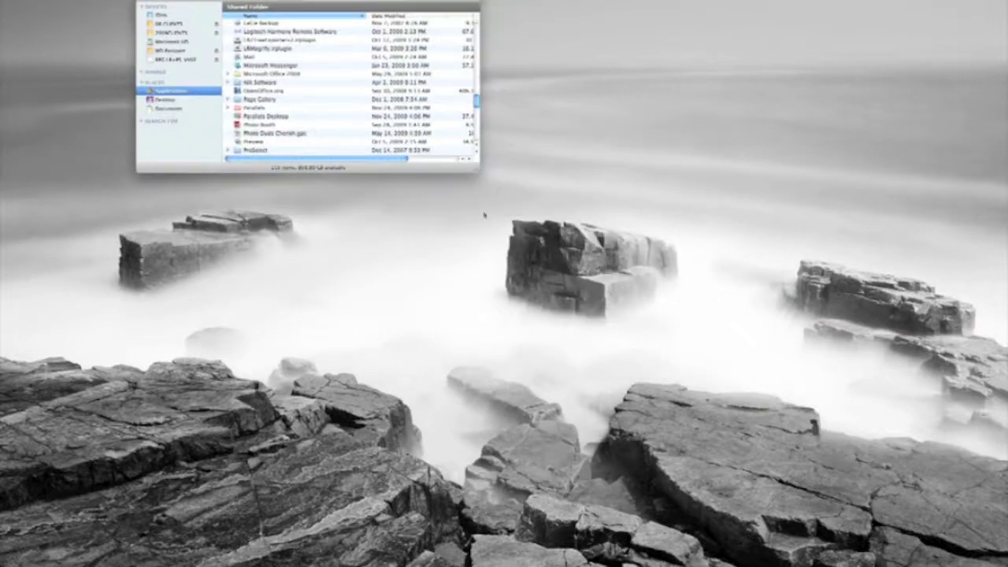
left_click_drag(476, 172, 682, 464)
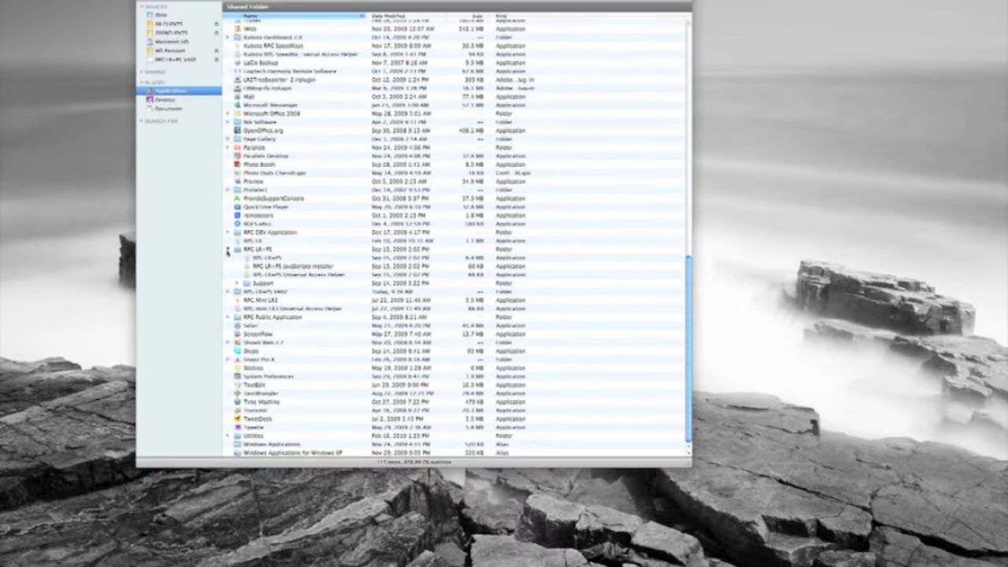
left_click(226, 251)
left_click(242, 293)
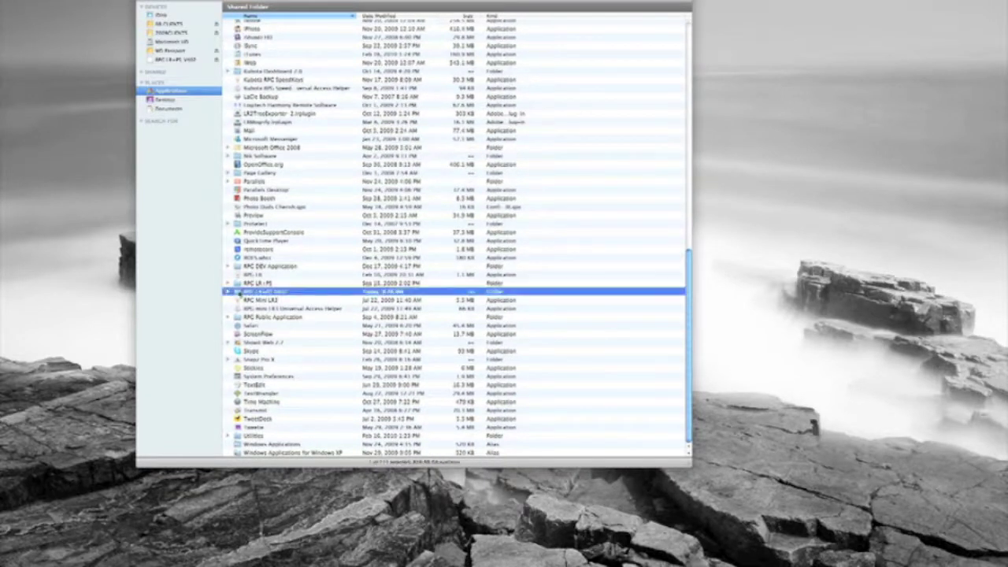
double_click(240, 292)
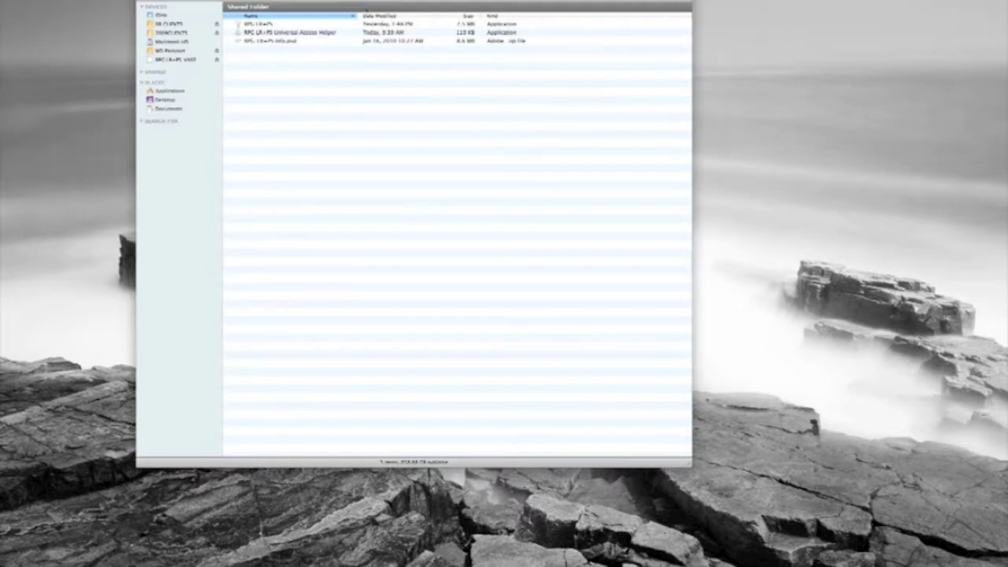
left_click(262, 26)
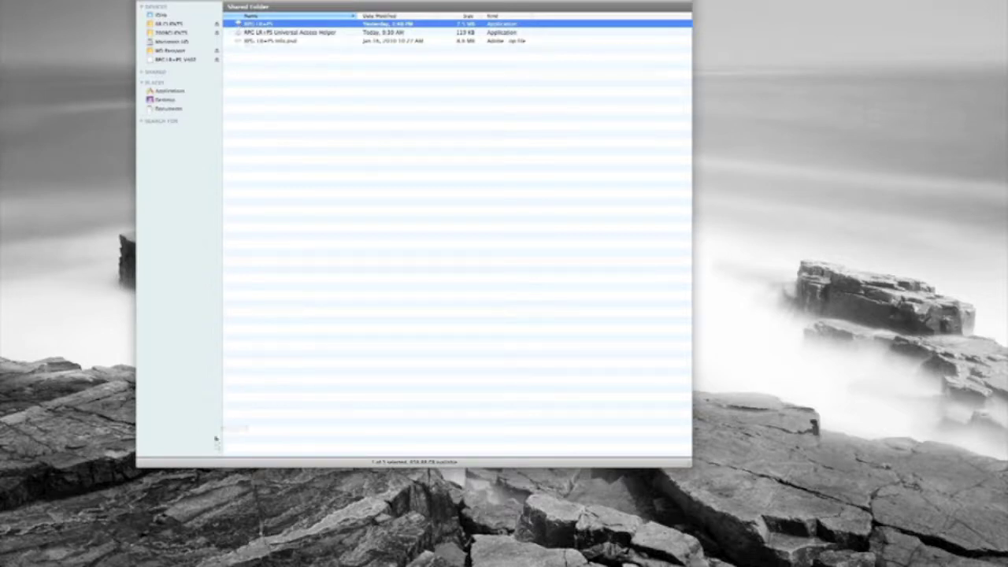
mouse_move(257, 560)
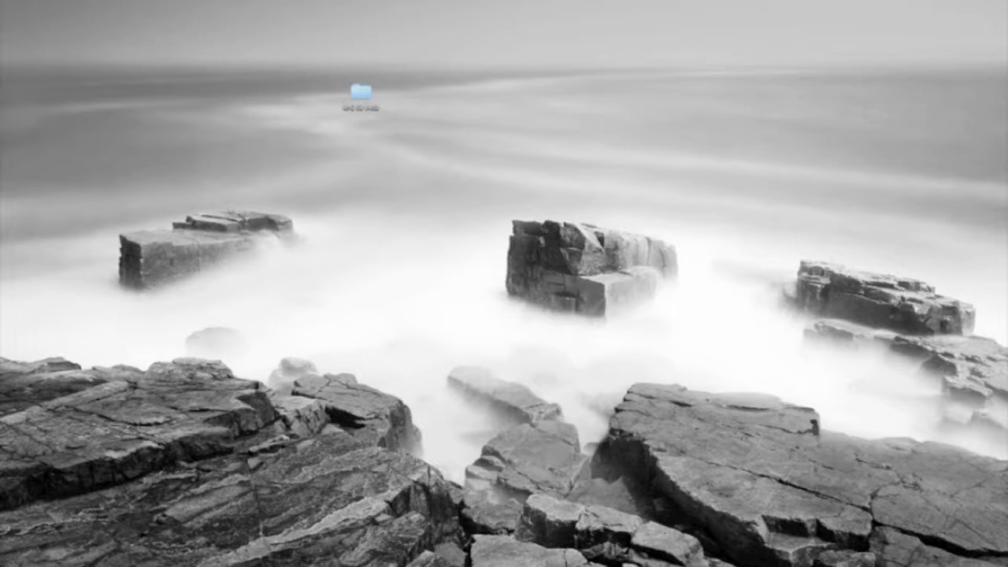
Step: Switch to Photoshop and start browsing for a script file to run
mouse_move(622, 561)
left_click(579, 556)
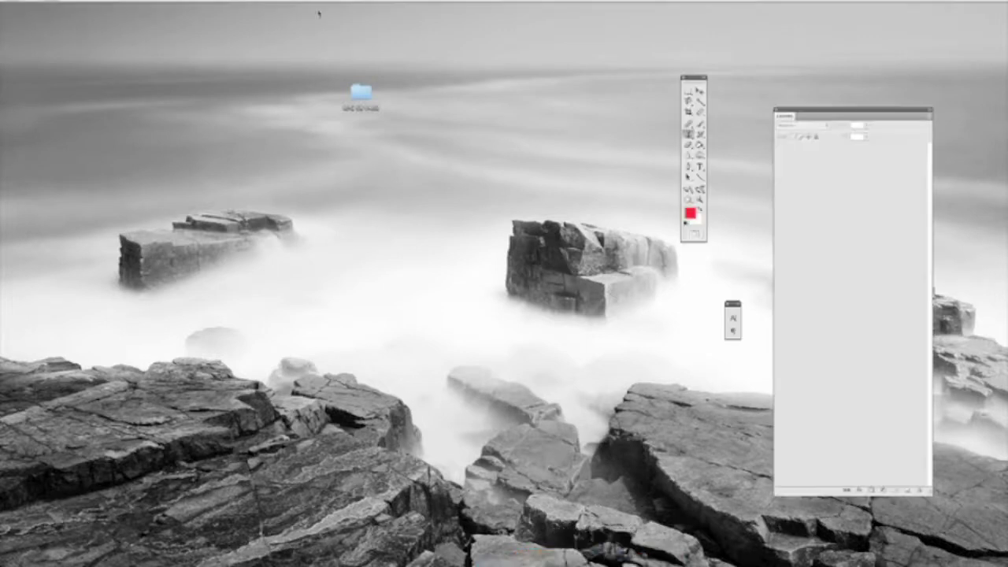
left_click(79, 1)
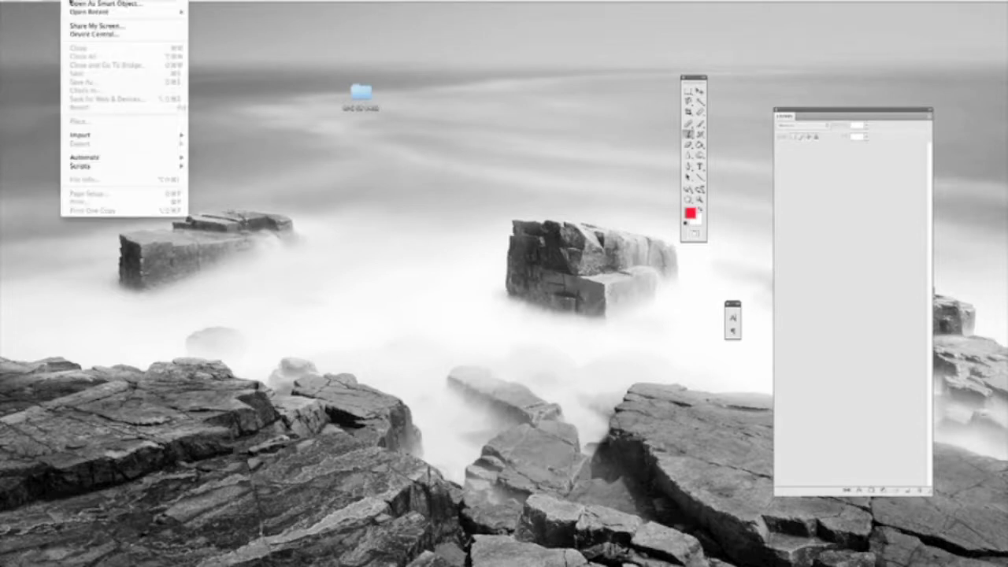
mouse_move(94, 167)
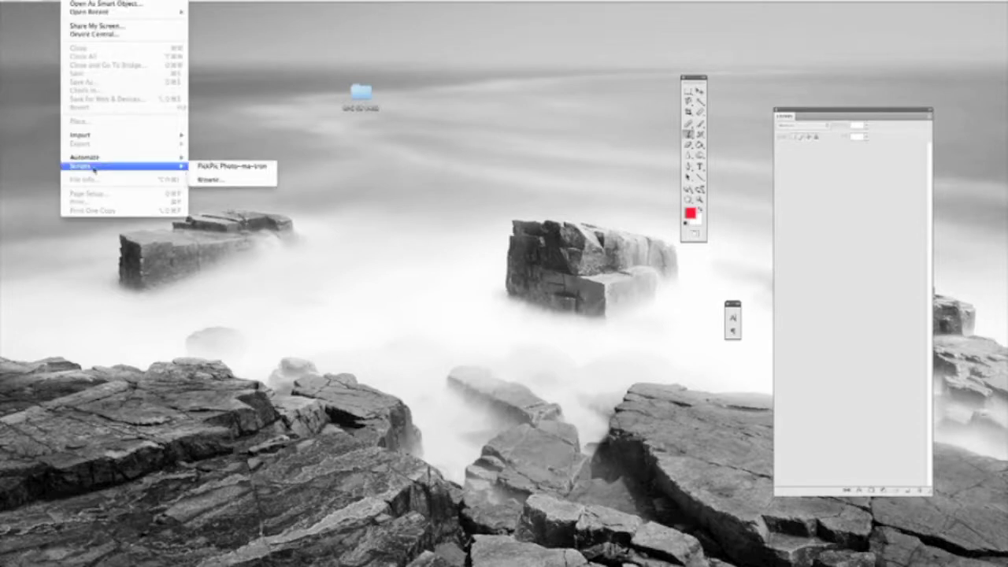
left_click(215, 181)
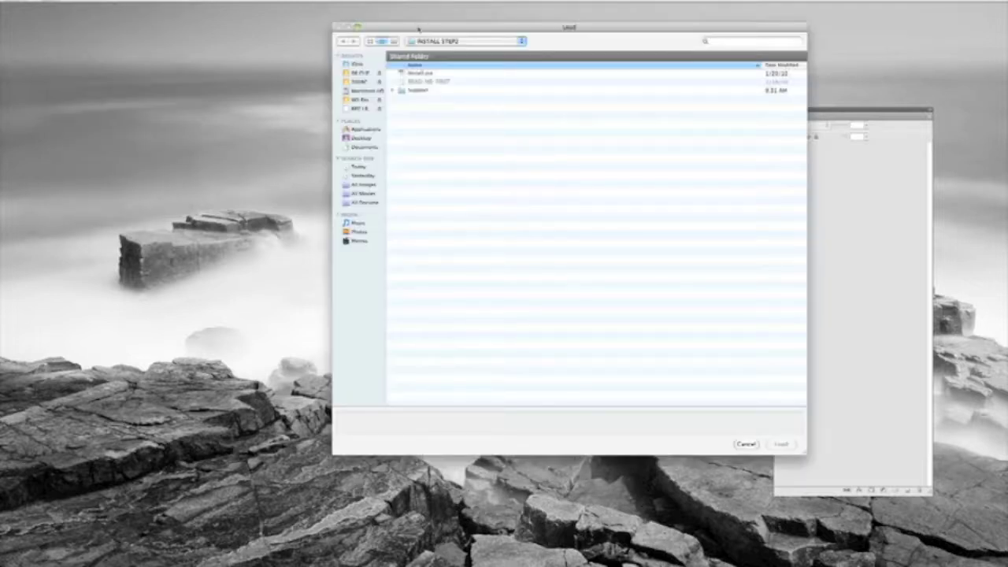
Step: Browse from the Desktop into the RPG V402 folder's MAC subfolder and open INSTALL STEP2
left_click_drag(419, 30, 202, 103)
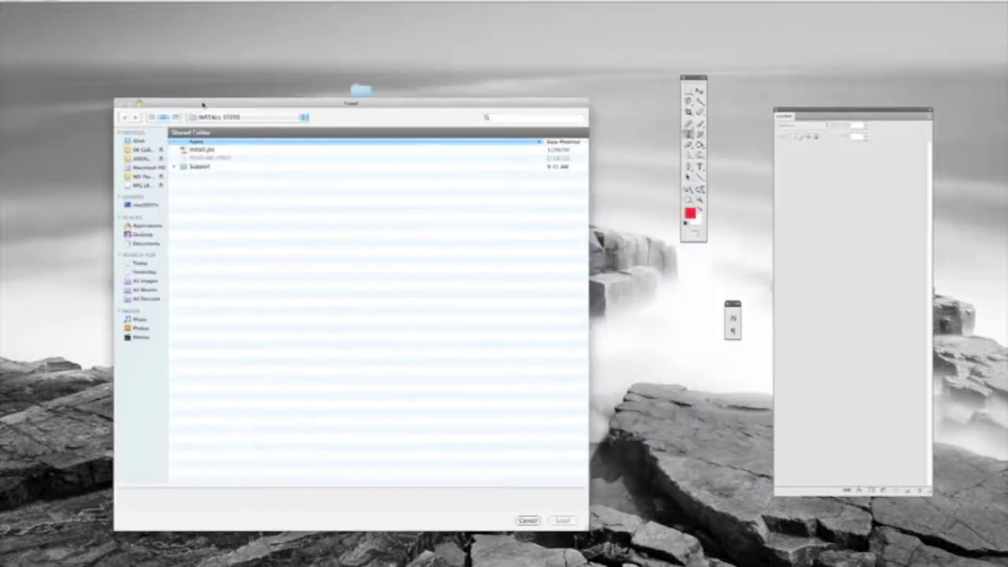
left_click(143, 235)
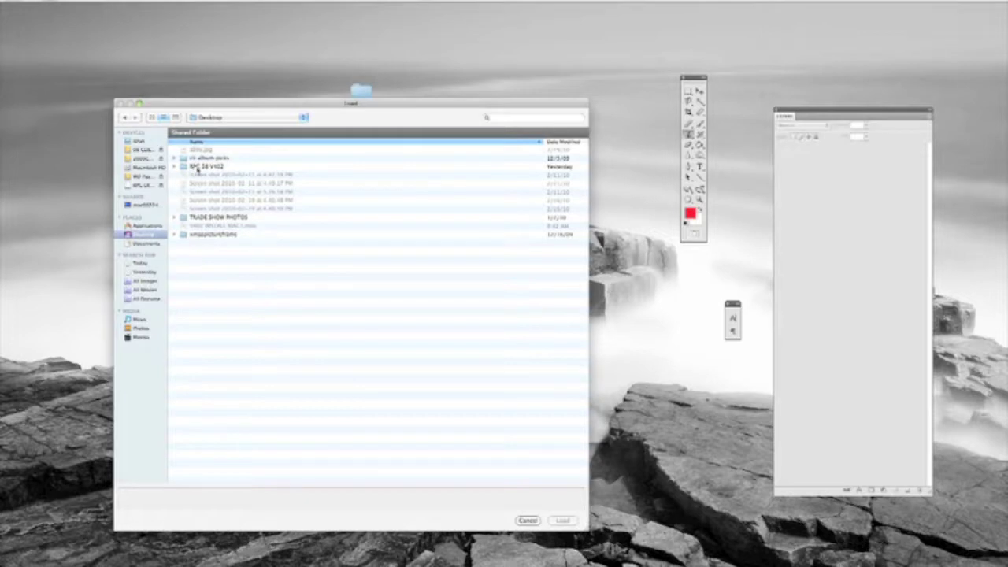
double_click(197, 164)
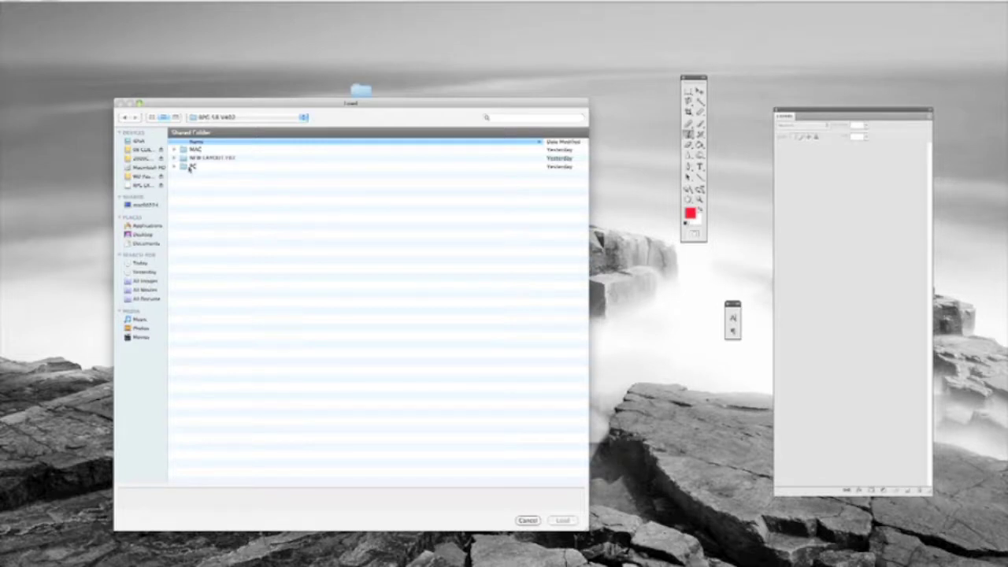
double_click(188, 150)
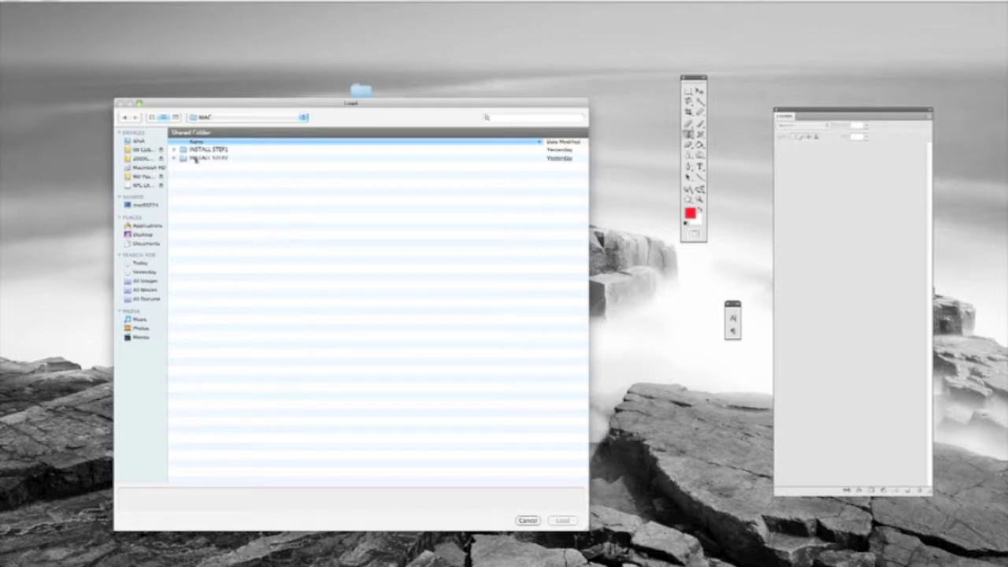
double_click(182, 159)
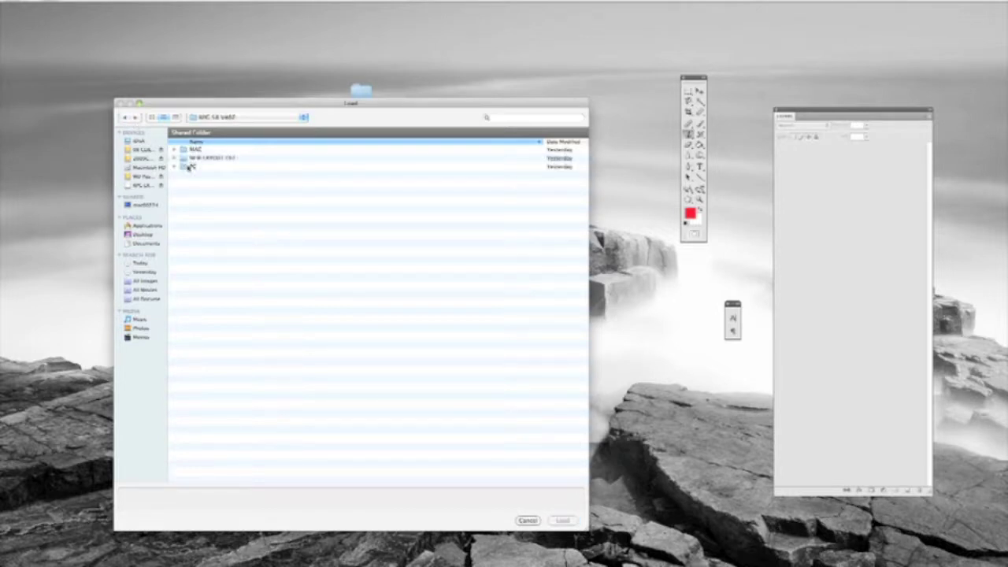
Step: Look into the PC folder's second install step folder, and return to the main RPG V402 folder
double_click(187, 167)
double_click(193, 157)
left_click(125, 118)
left_click(124, 118)
Step: Load the Install.jsx script from the MAC folder's INSTALL STEP2 folder and acknowledge the thank-you message
double_click(197, 149)
double_click(199, 150)
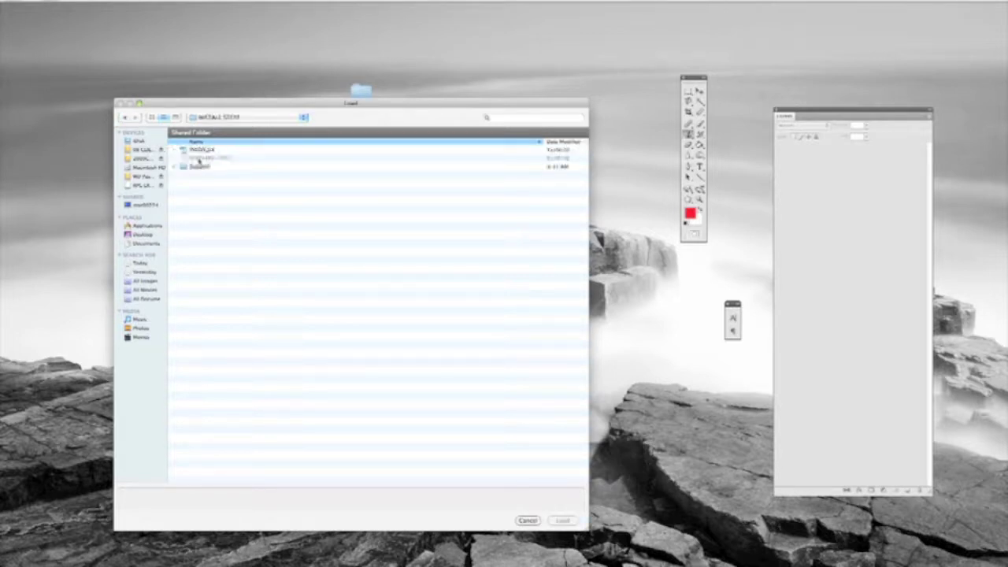
left_click(199, 150)
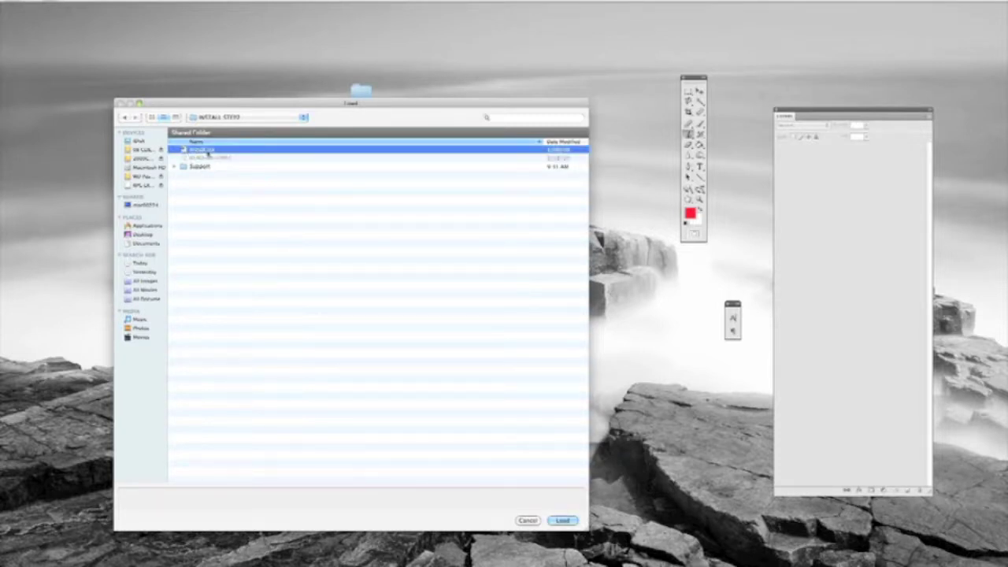
left_click(564, 521)
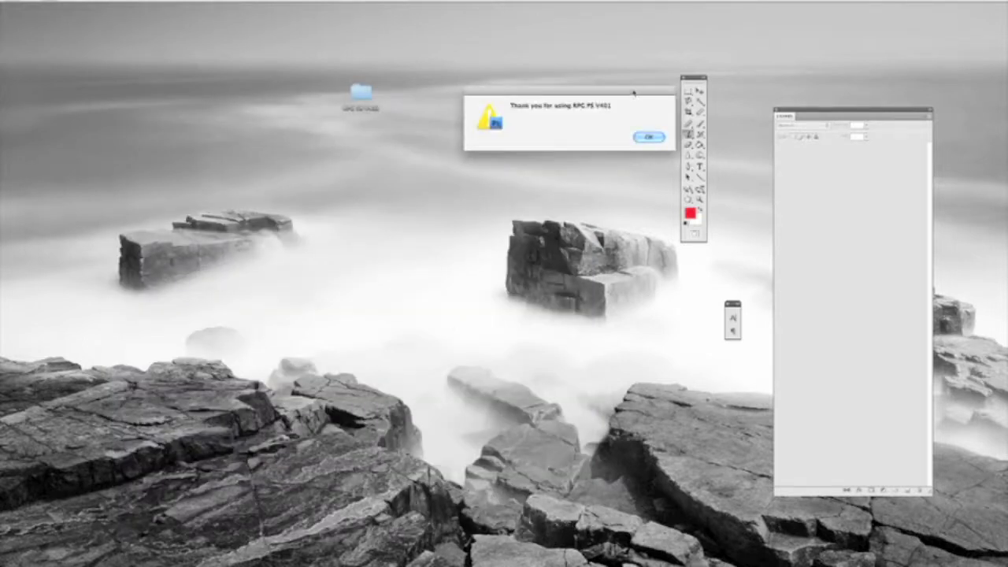
left_click(644, 138)
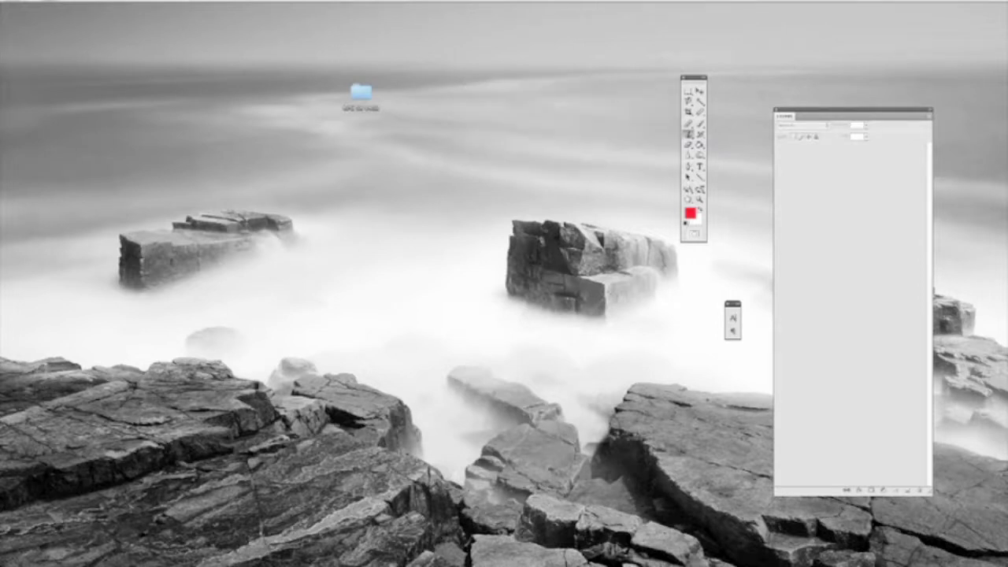
Step: Play the RPG PS action from the last RPG set in the Actions panel to bring up the RPG Keys dialog
left_click(285, 1)
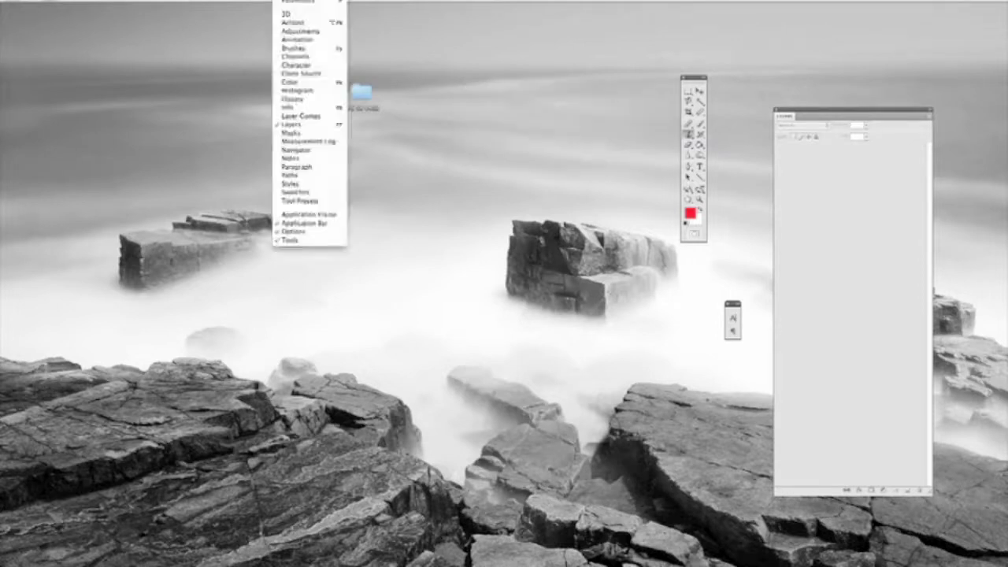
left_click(291, 22)
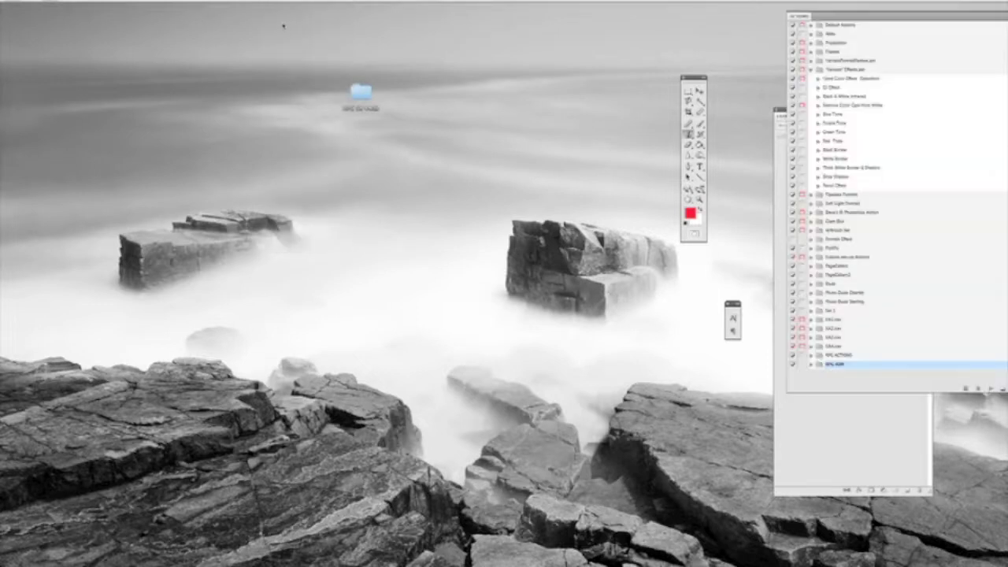
left_click(811, 364)
left_click(836, 374)
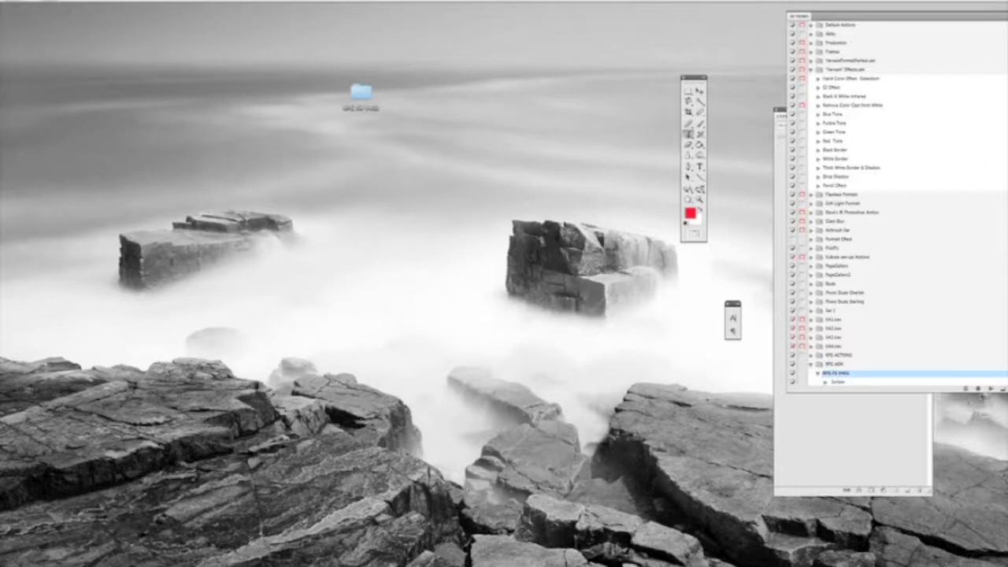
left_click(989, 388)
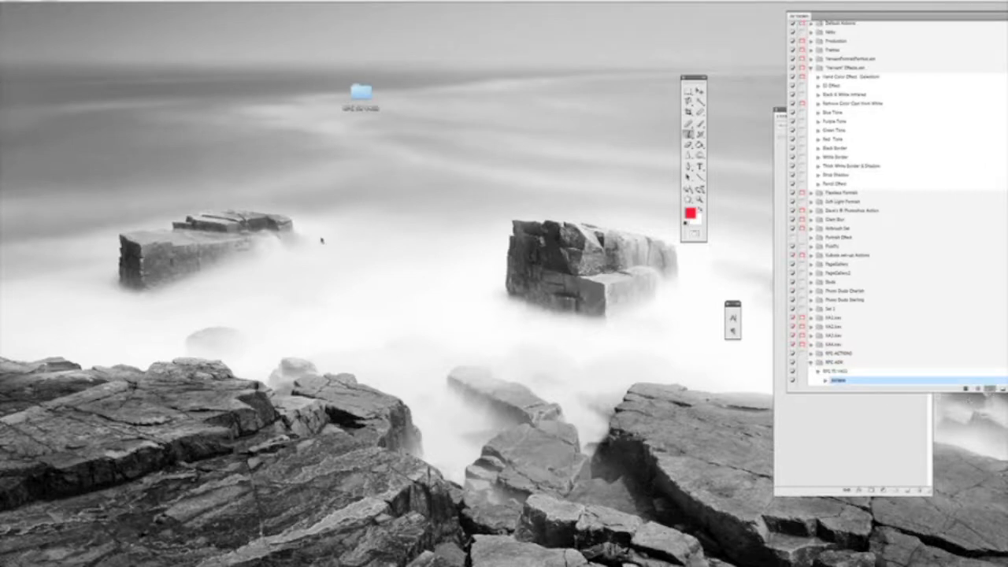
key("F13")
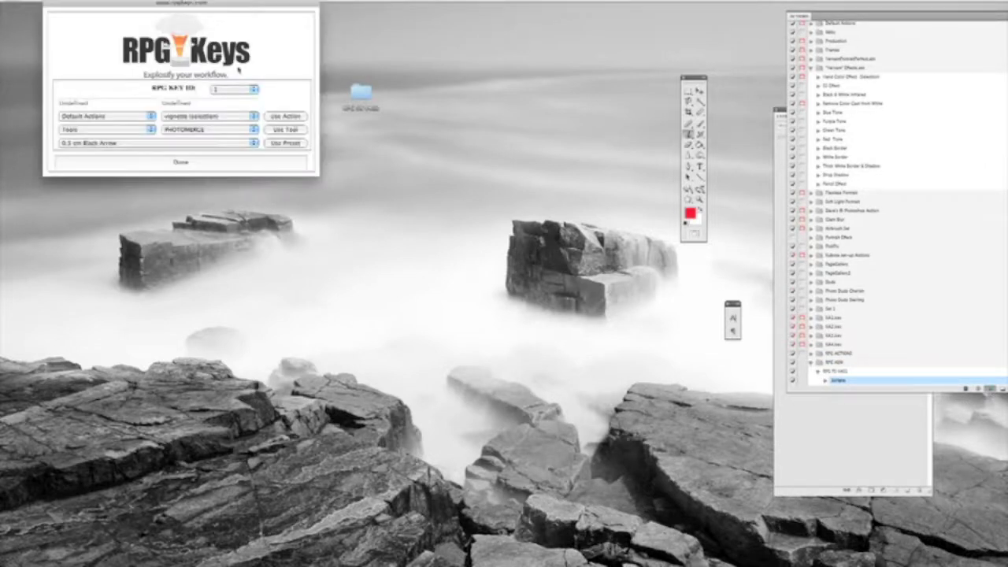
left_click_drag(233, 5, 315, 178)
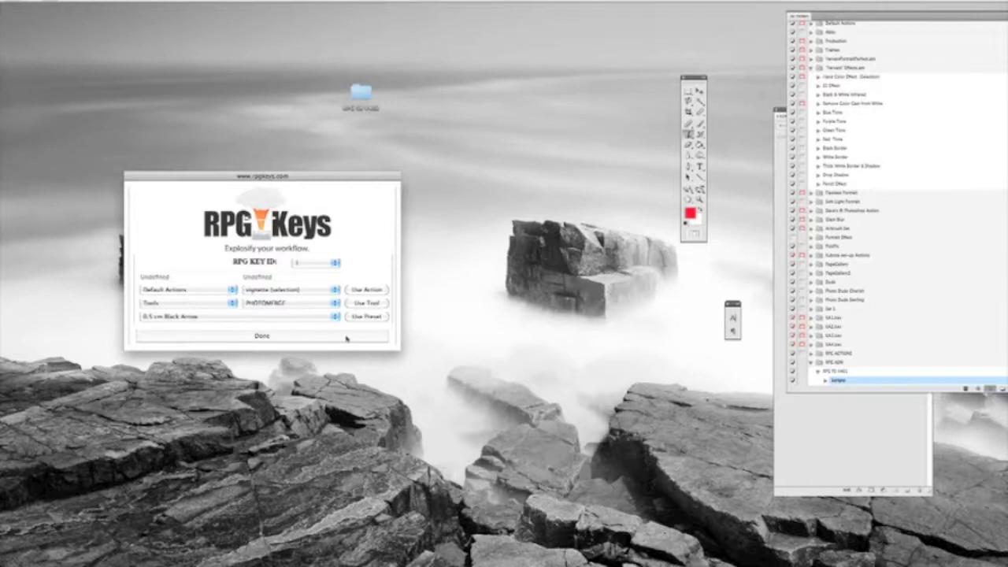
Step: Close the RPG Keys dialog and clear the folder selection on the desktop
left_click(346, 337)
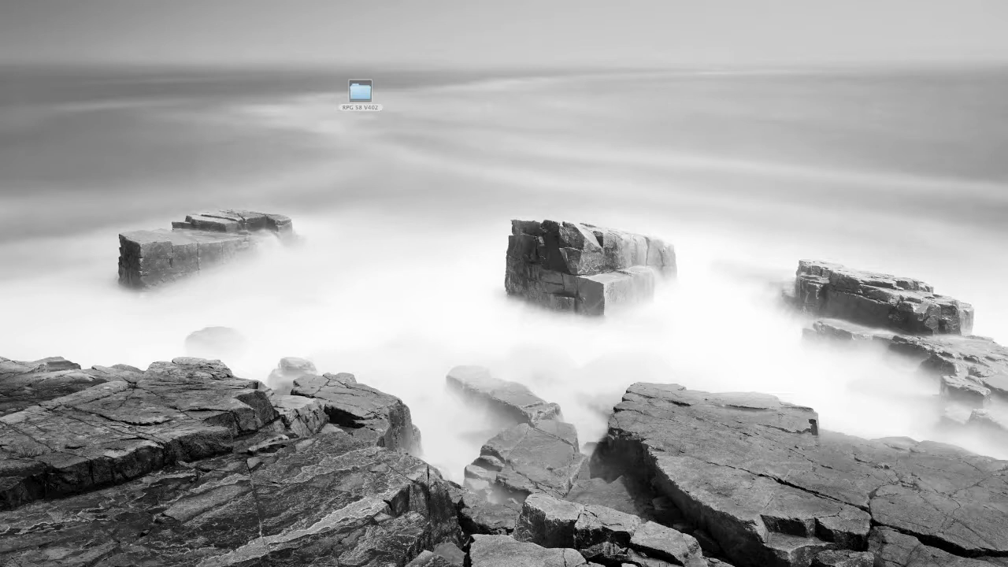
left_click(287, 344)
left_click(329, 277)
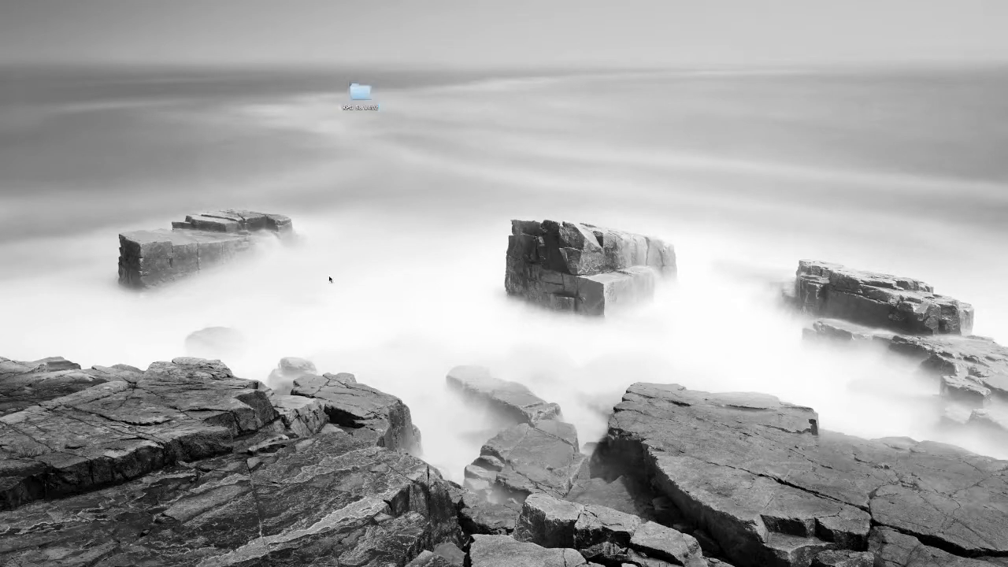
Step: Open RPG-KEYS-Laser-Legend.psd in Photoshop from the RPG 58 V402 folder's NEW LAYOUT FILE subfolder, accepting the missing-fonts warning
double_click(358, 92)
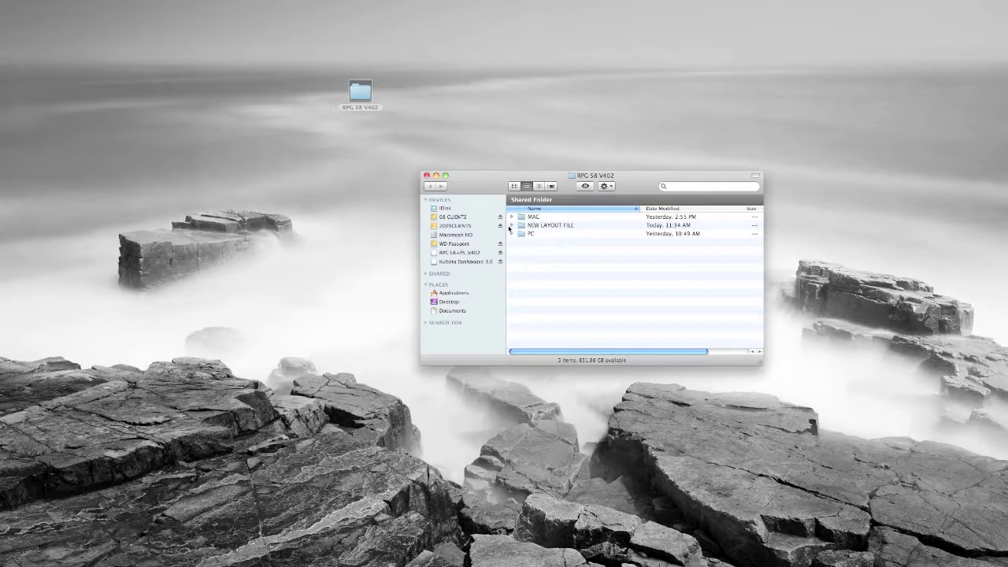
left_click(510, 226)
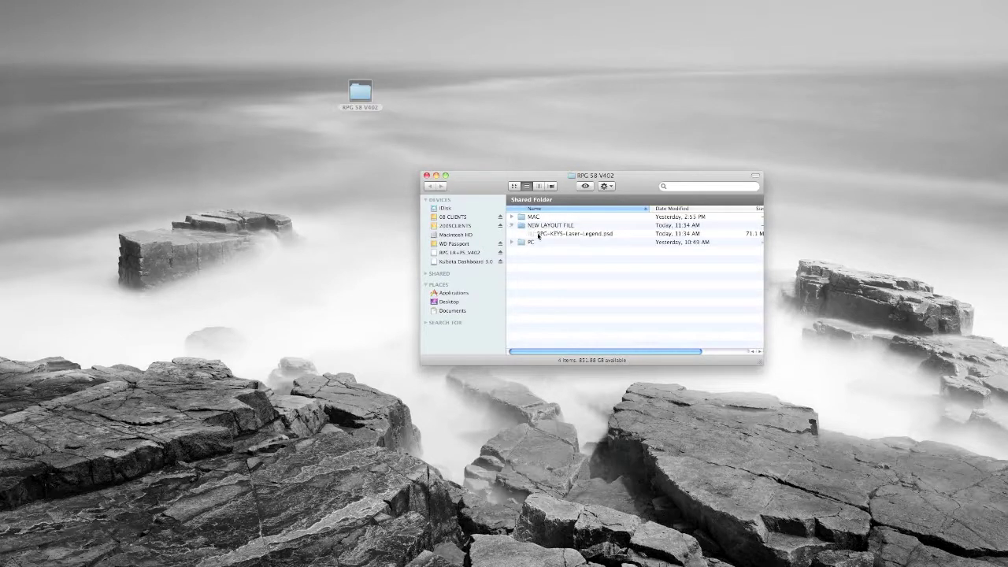
left_click(539, 235)
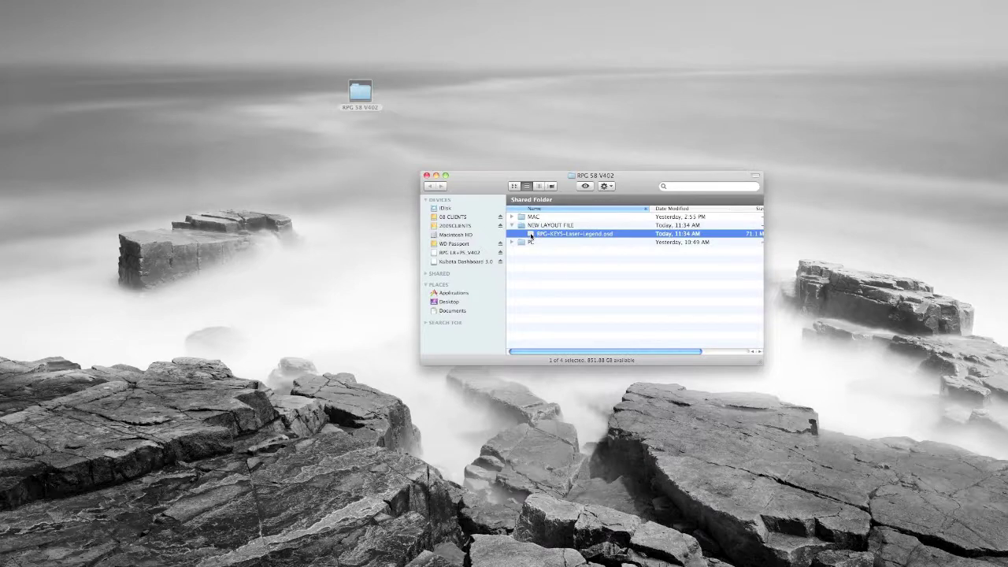
double_click(530, 235)
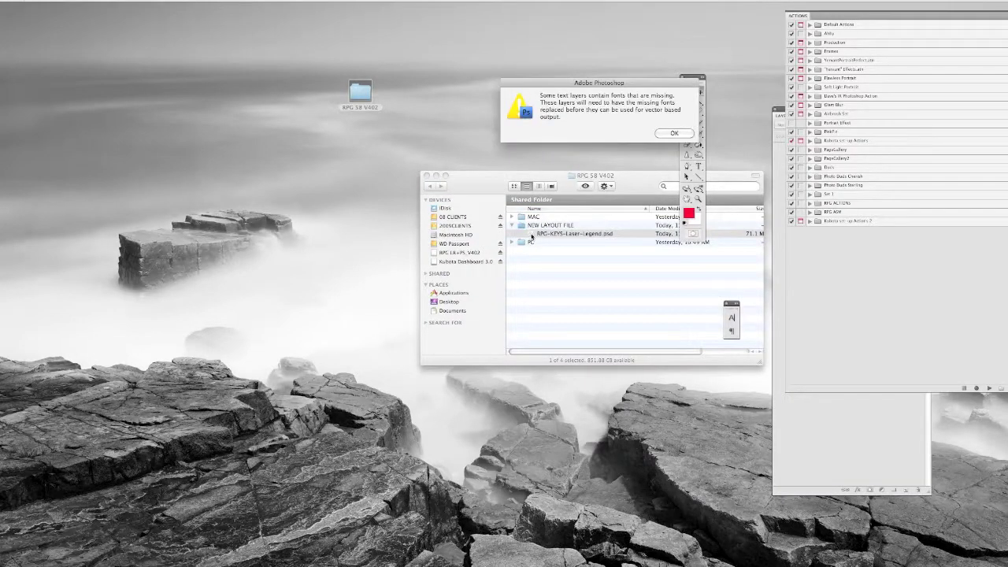
left_click(671, 132)
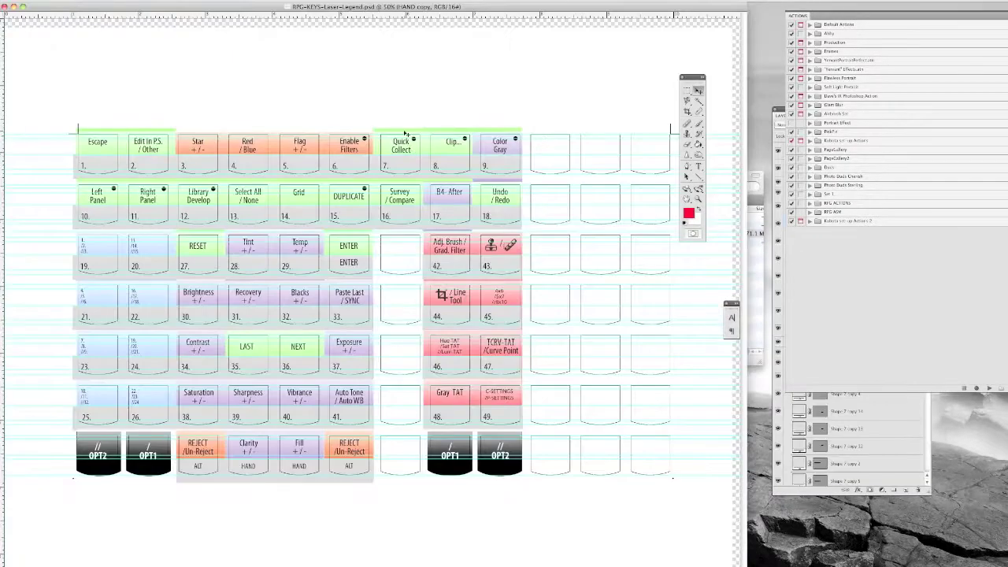
Step: Shift the key legend document window slightly to the right and hide the Extras so the guides no longer cover the layout
left_click_drag(381, 7, 423, 7)
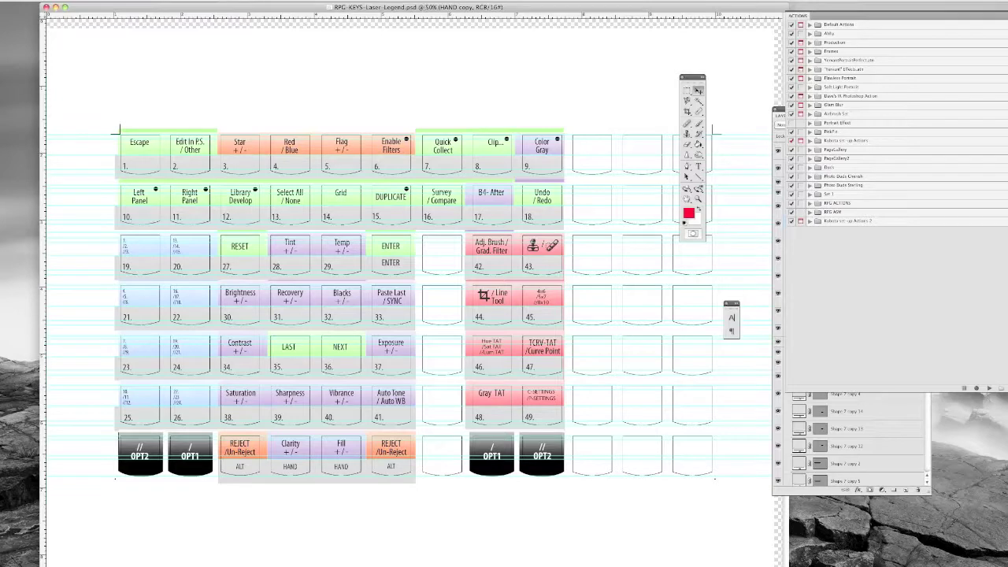
left_click(290, 0)
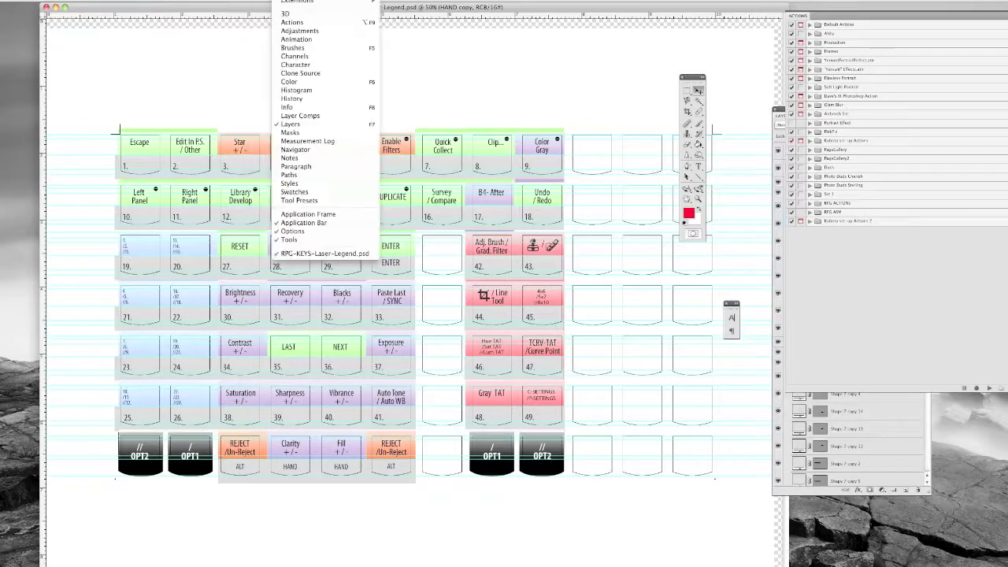
mouse_move(262, 0)
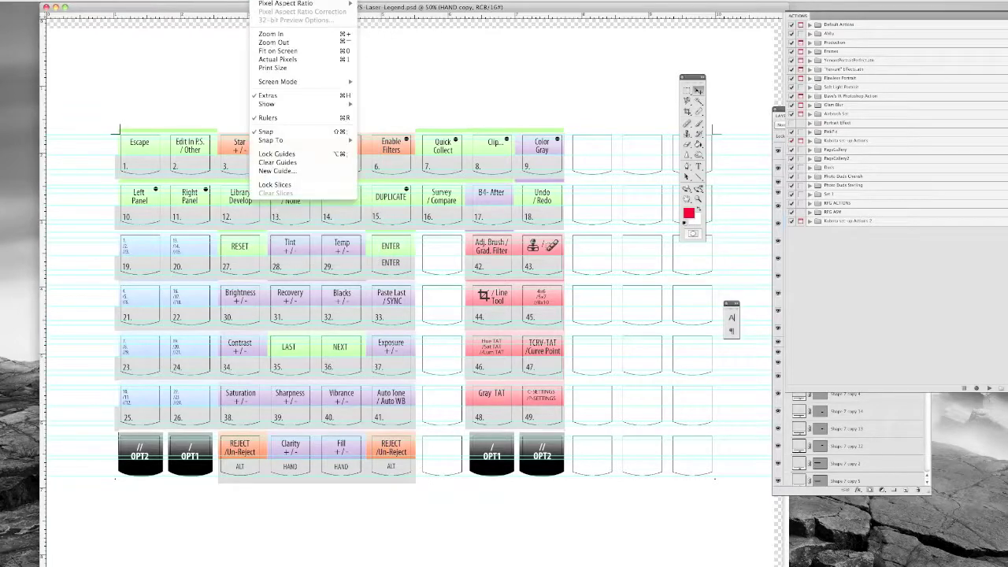
left_click(316, 96)
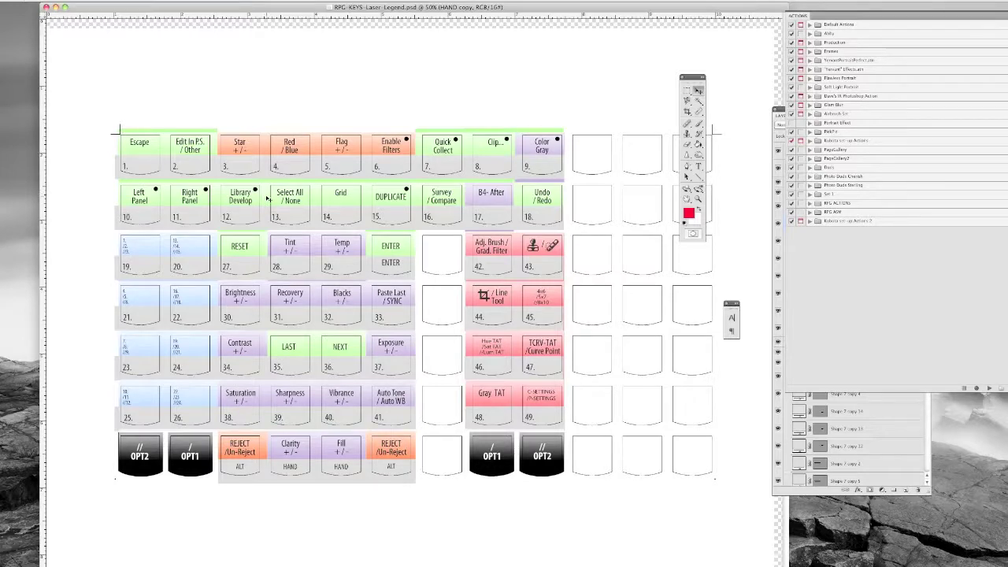
mouse_move(244, 558)
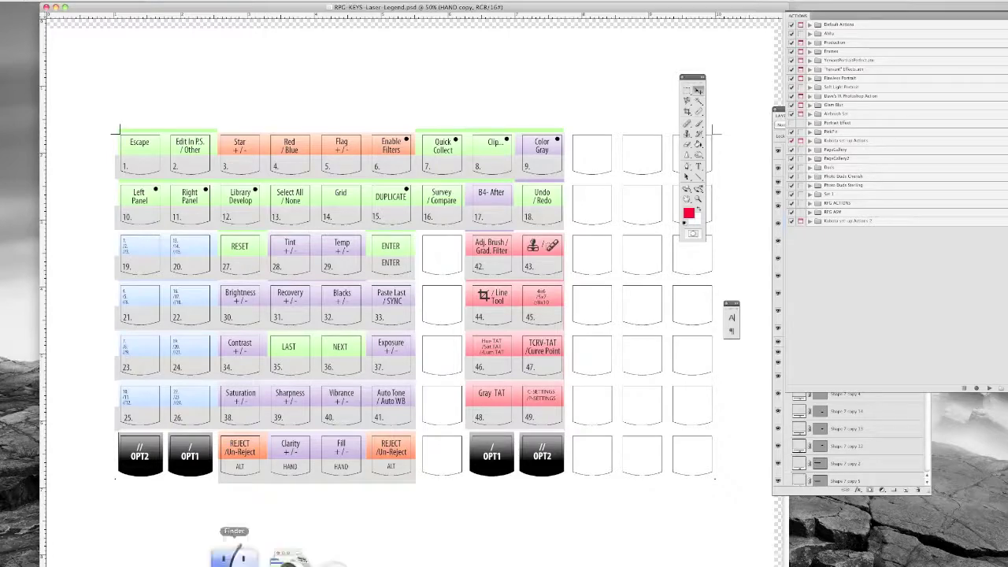